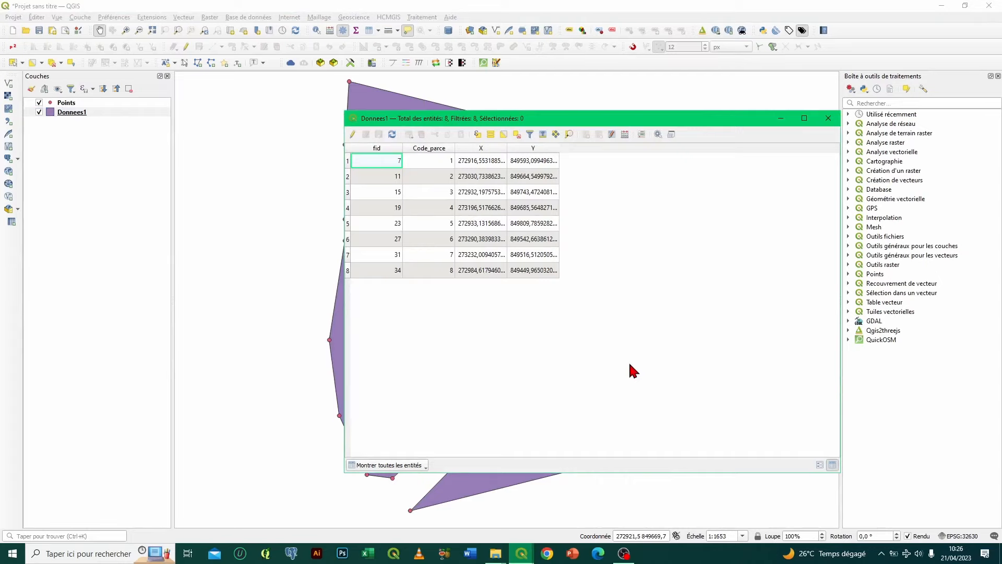
Step: Enable editing on the Donnees1 table and add a decimal field named Superfiici with length 10 and precision 3
{"action": "left_click", "coordinate": [352, 134]}
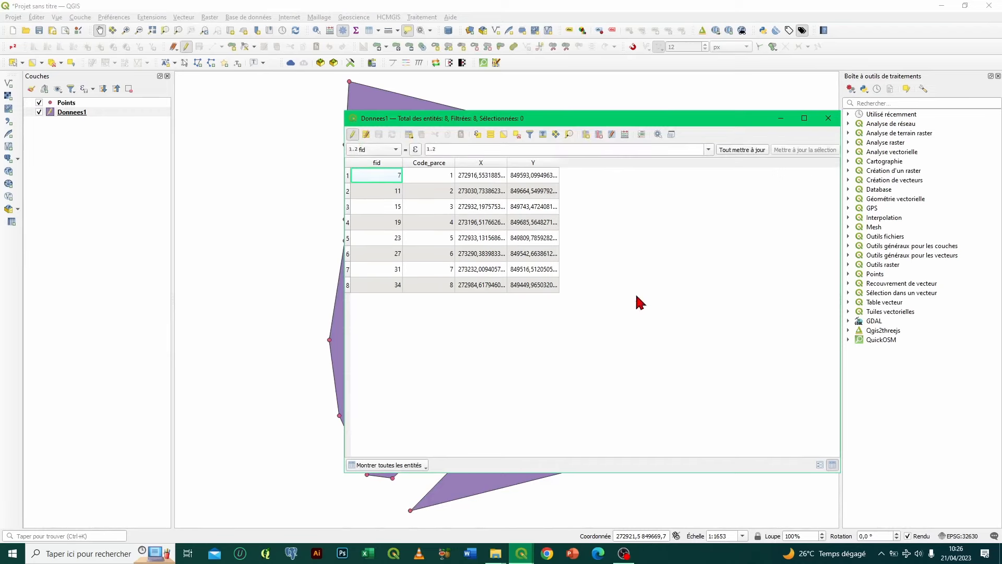
{"action": "left_click", "coordinate": [585, 134]}
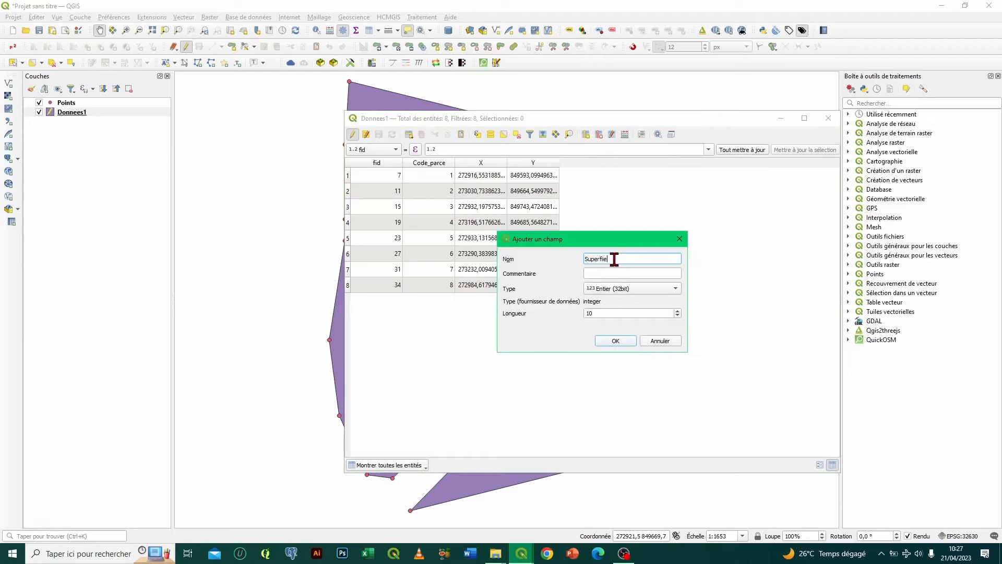
{"action": "type", "text": "Superfici"}
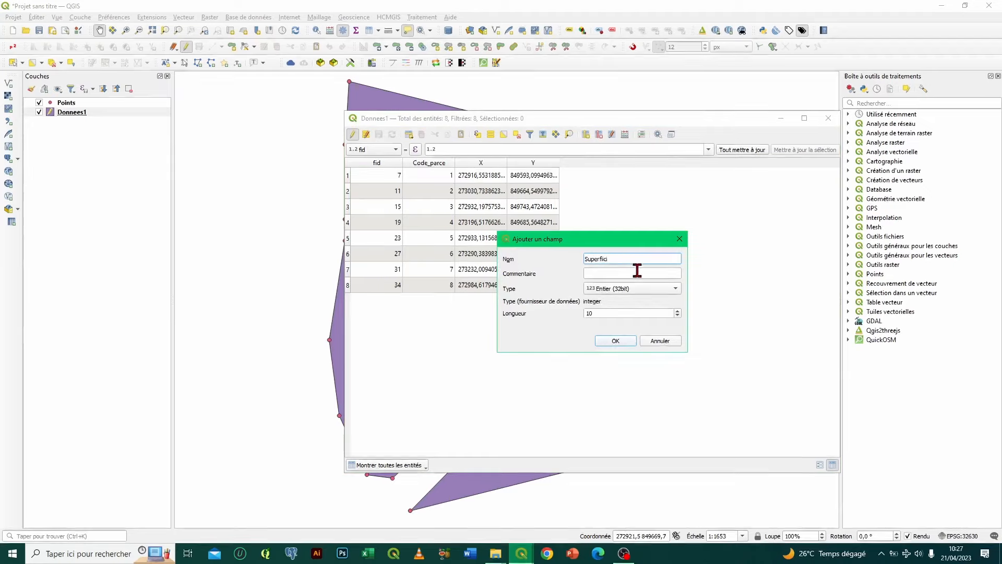
{"action": "left_click", "coordinate": [611, 292]}
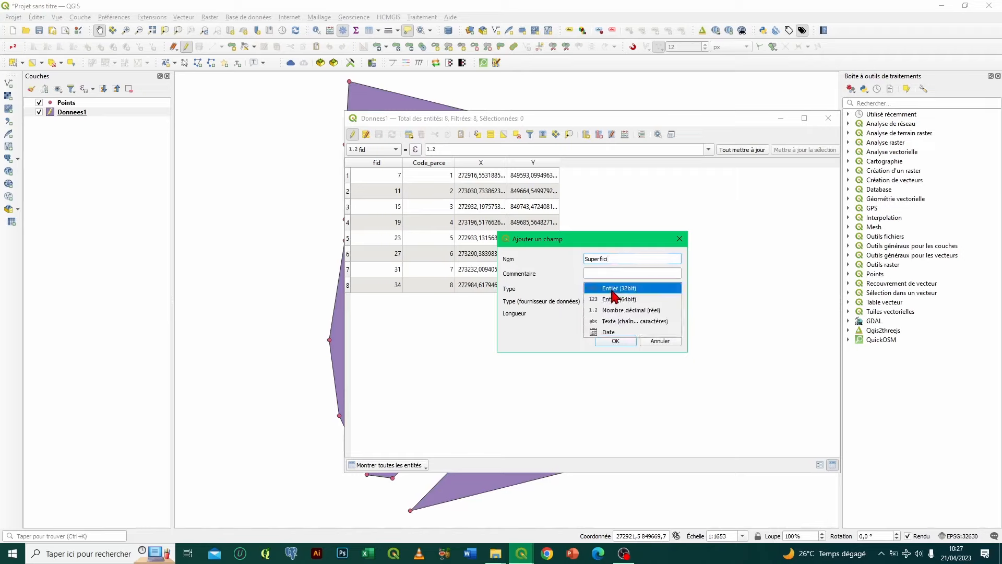
{"action": "left_click", "coordinate": [611, 310]}
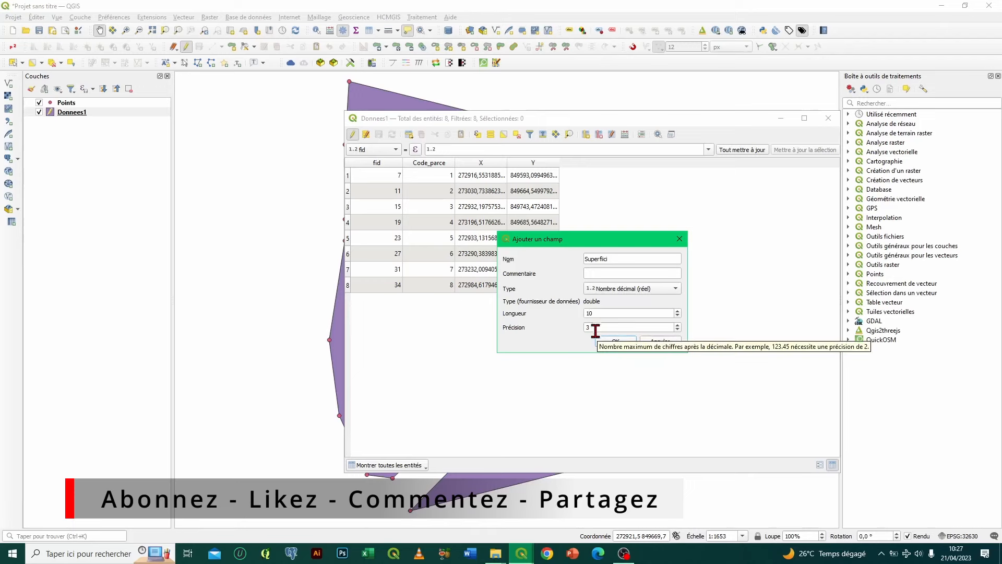
{"action": "left_click", "coordinate": [615, 343]}
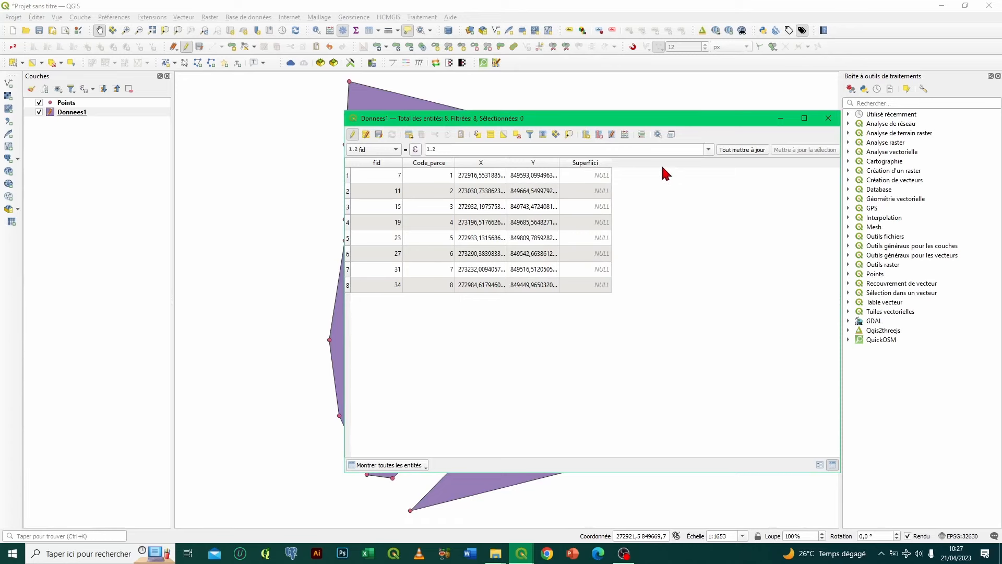
Step: Update the existing Superfiici field with the $area expression in the field calculator, using square metres, and close the attribute table
{"action": "left_click", "coordinate": [626, 135]}
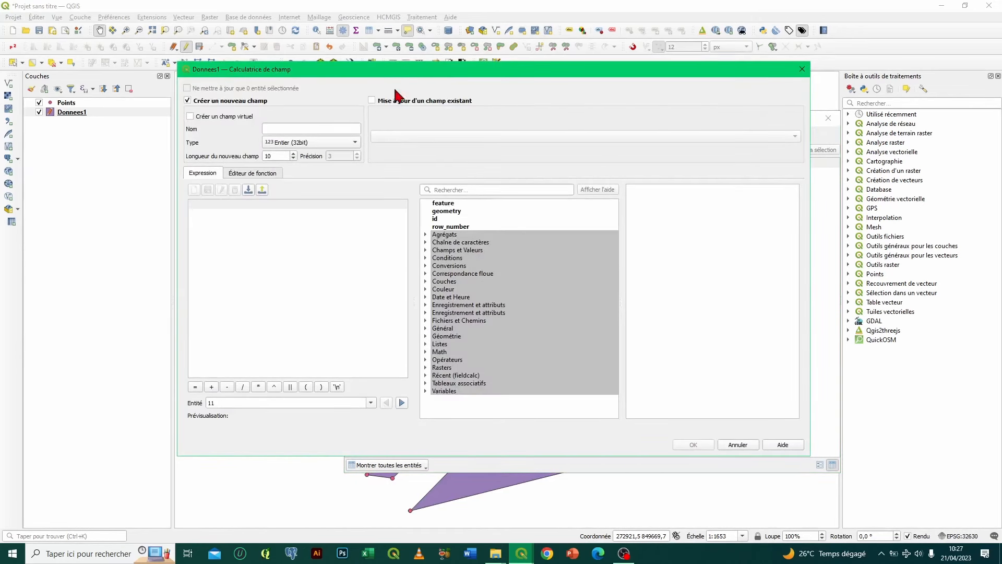
{"action": "left_click", "coordinate": [371, 101]}
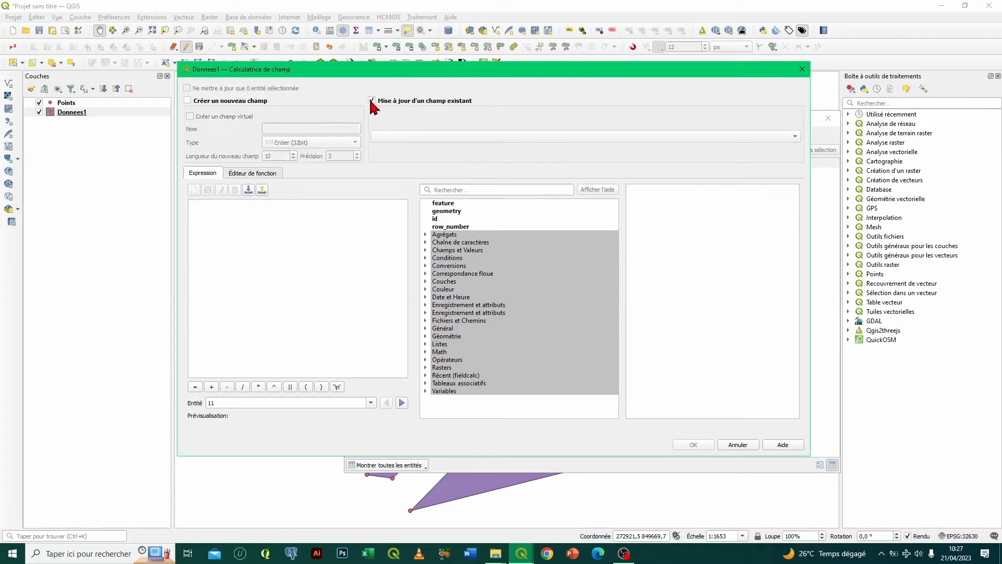
{"action": "left_click", "coordinate": [409, 135]}
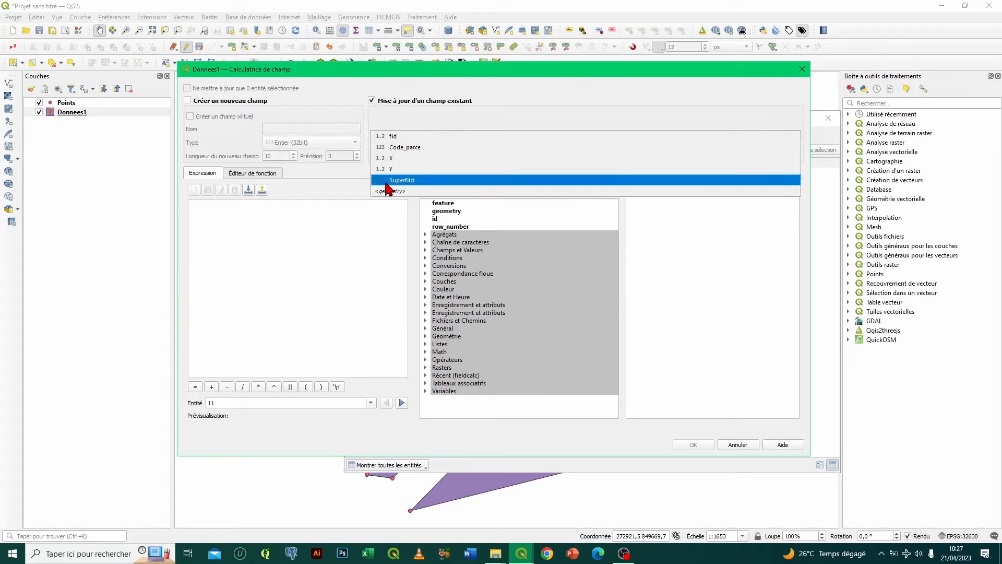
{"action": "left_click", "coordinate": [427, 181]}
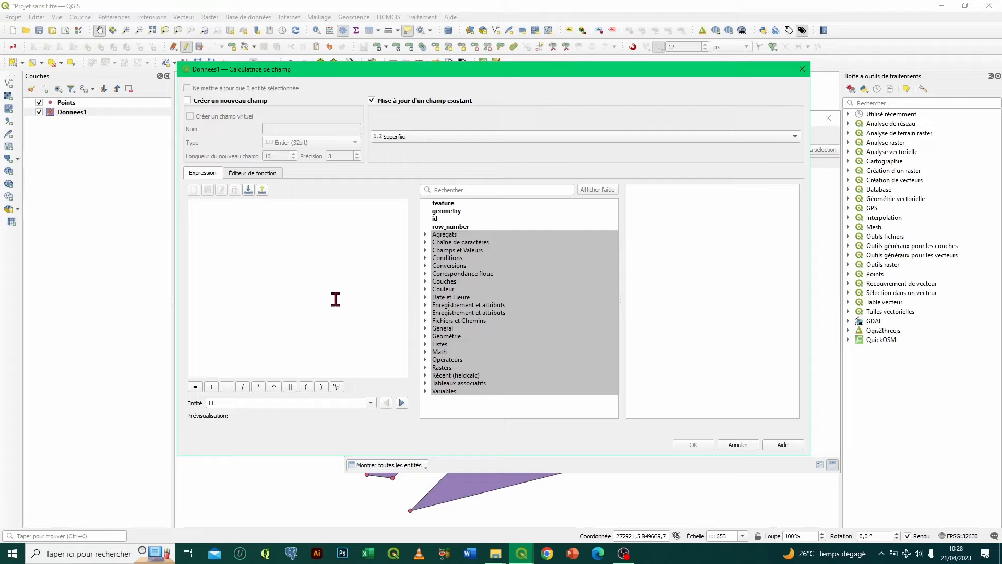
{"action": "left_click", "coordinate": [426, 336]}
{"action": "scroll", "coordinate": [472, 320], "scroll_direction": "down", "scroll_amount": 2}
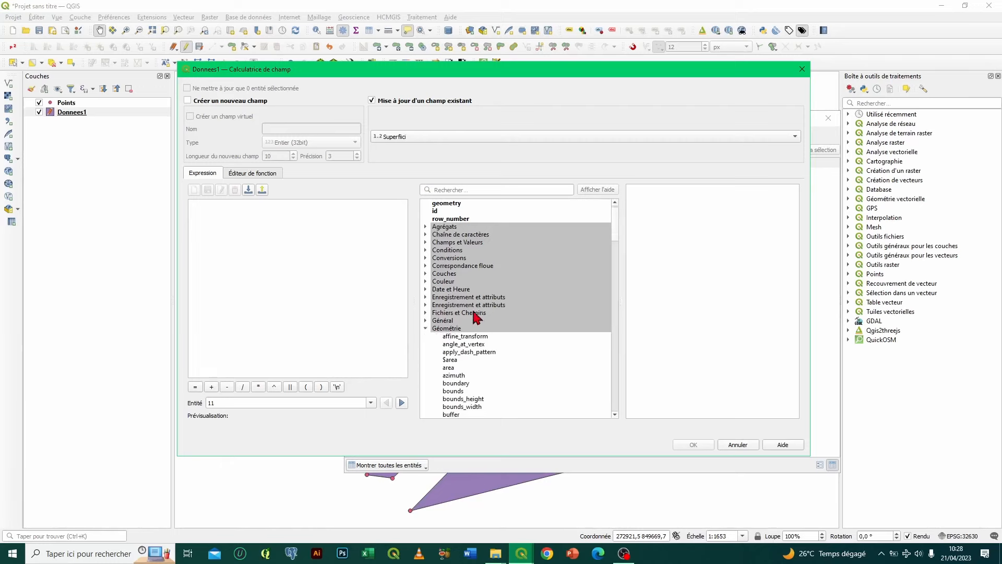
{"action": "left_click", "coordinate": [460, 353]}
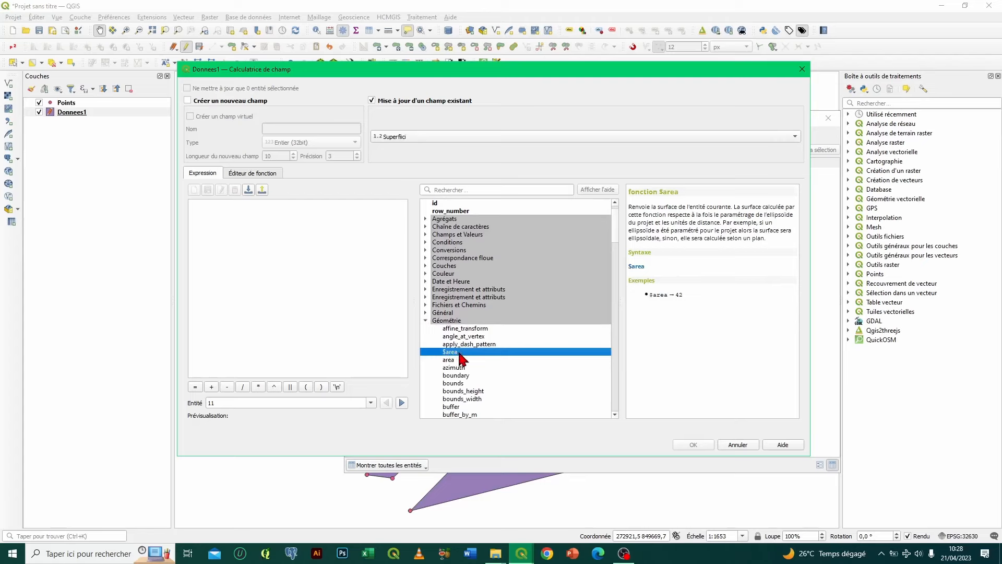
{"action": "double_click", "coordinate": [461, 353]}
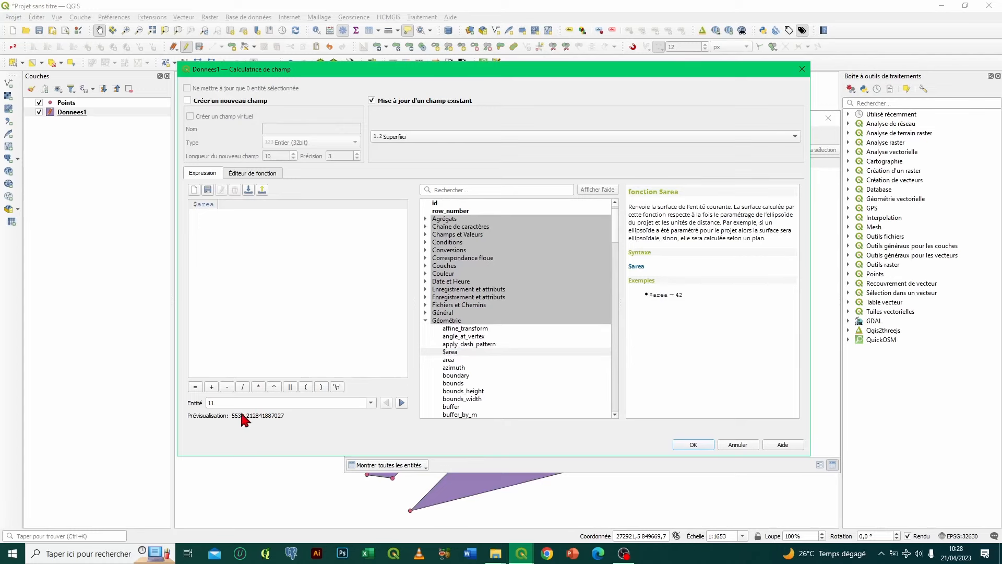
{"action": "left_click", "coordinate": [699, 443]}
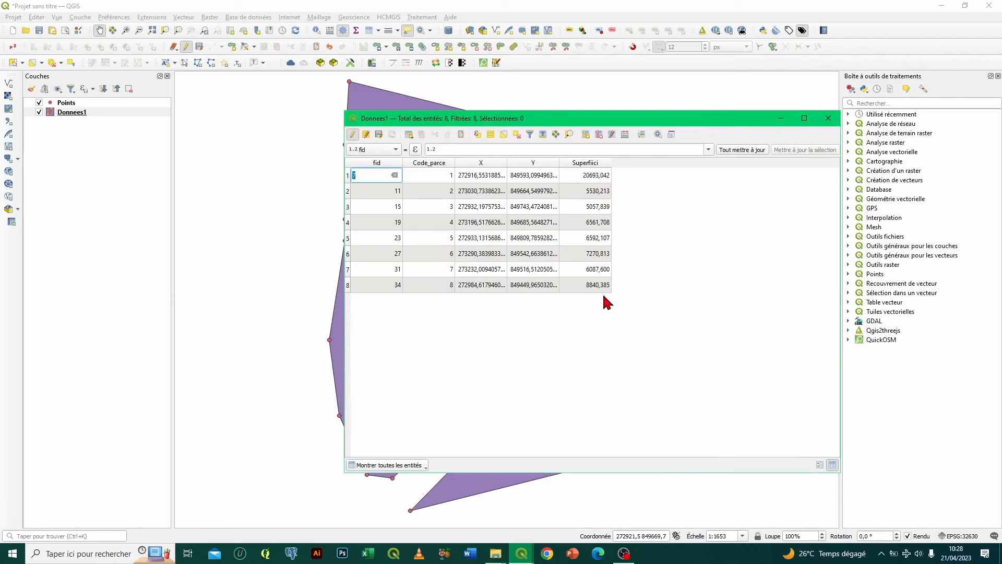
{"action": "left_click", "coordinate": [634, 308]}
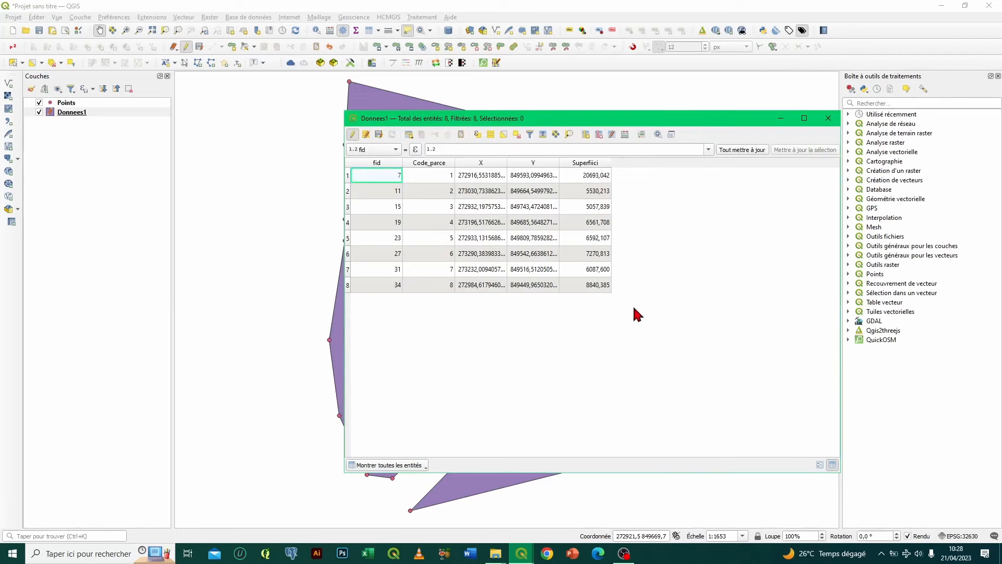
{"action": "left_click", "coordinate": [828, 118]}
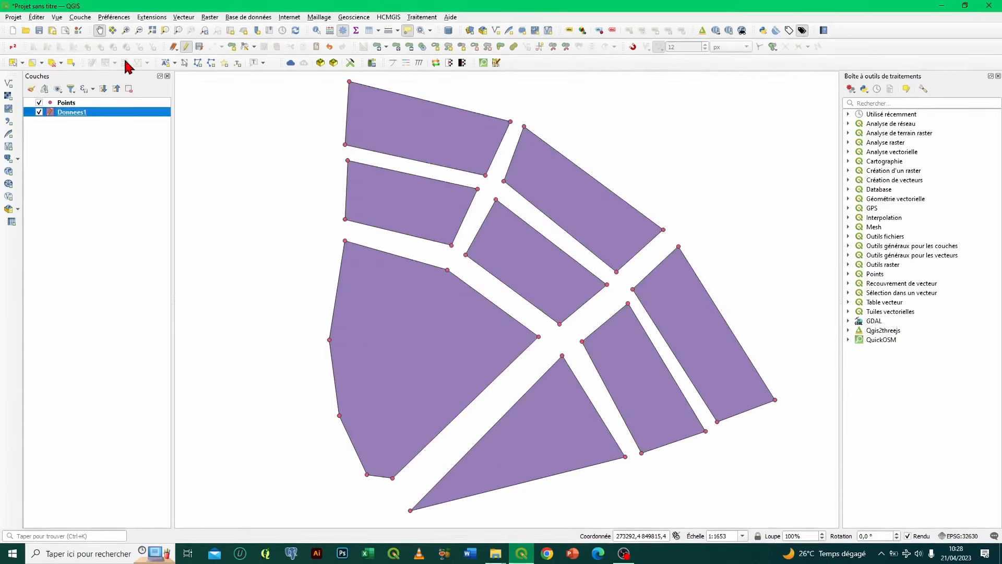
Step: Set the project's measurement units to kilometres for distance and square kilometres for area
{"action": "left_click", "coordinate": [13, 17]}
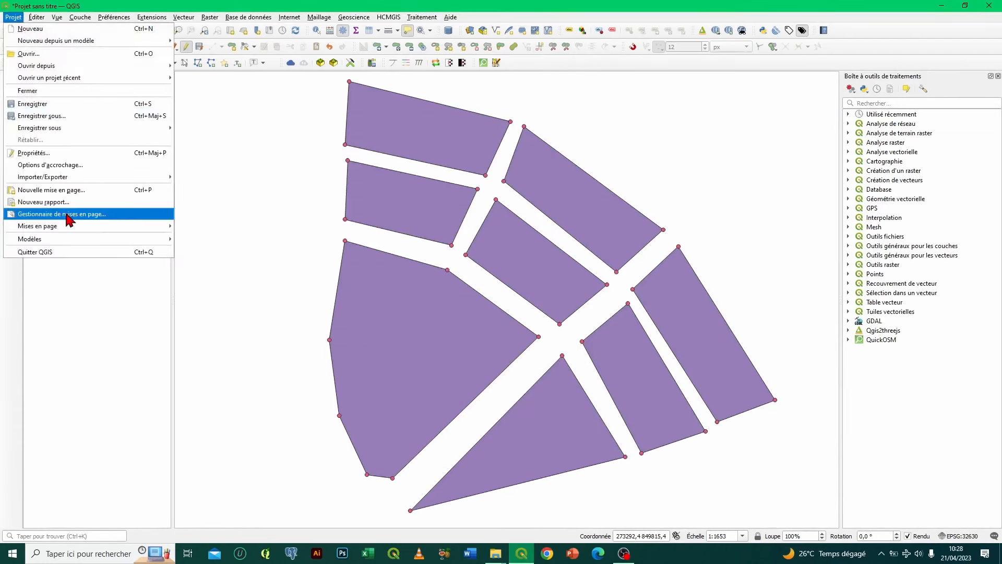
{"action": "left_click", "coordinate": [65, 153]}
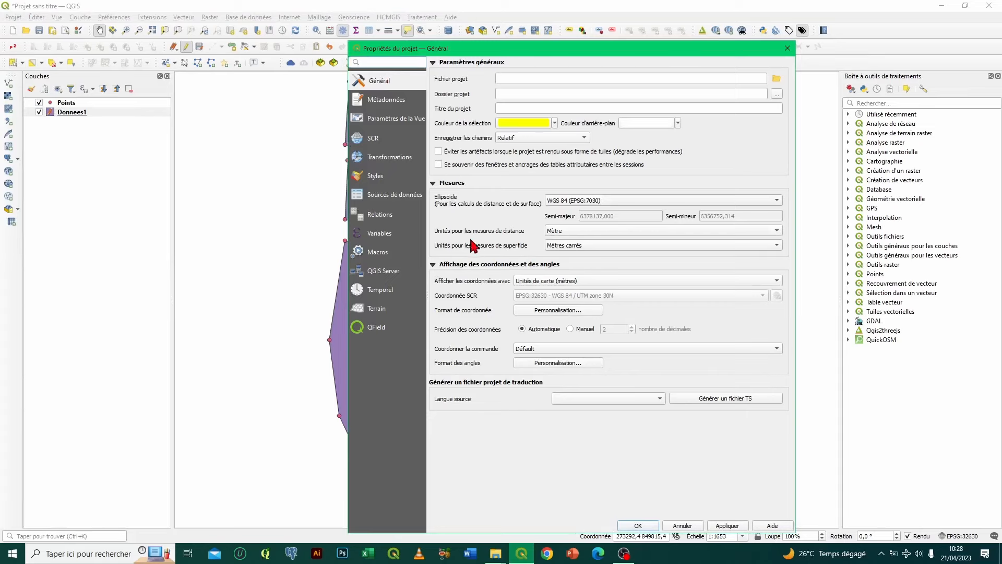
{"action": "left_click", "coordinate": [576, 233]}
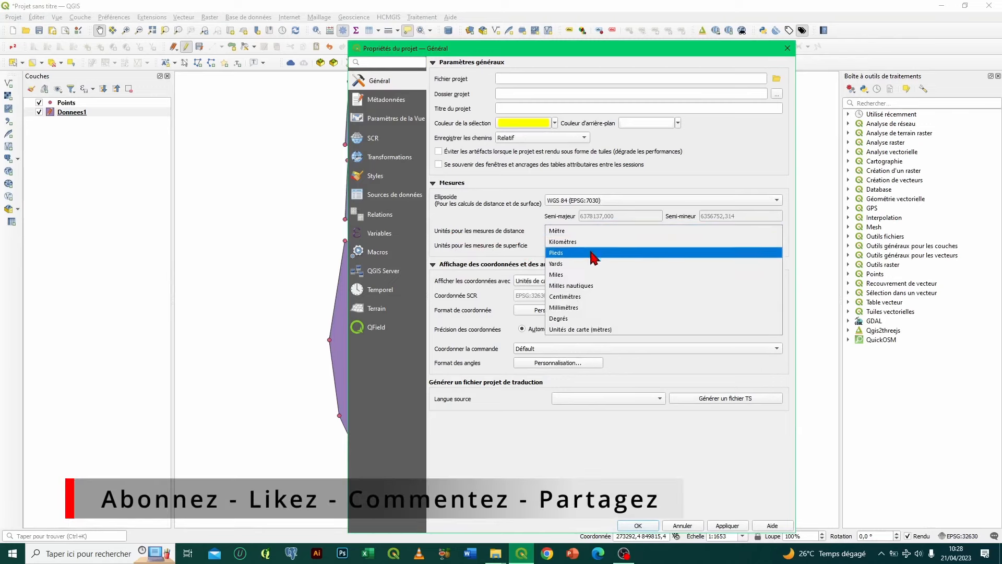
{"action": "left_click", "coordinate": [579, 242]}
{"action": "left_click", "coordinate": [582, 250]}
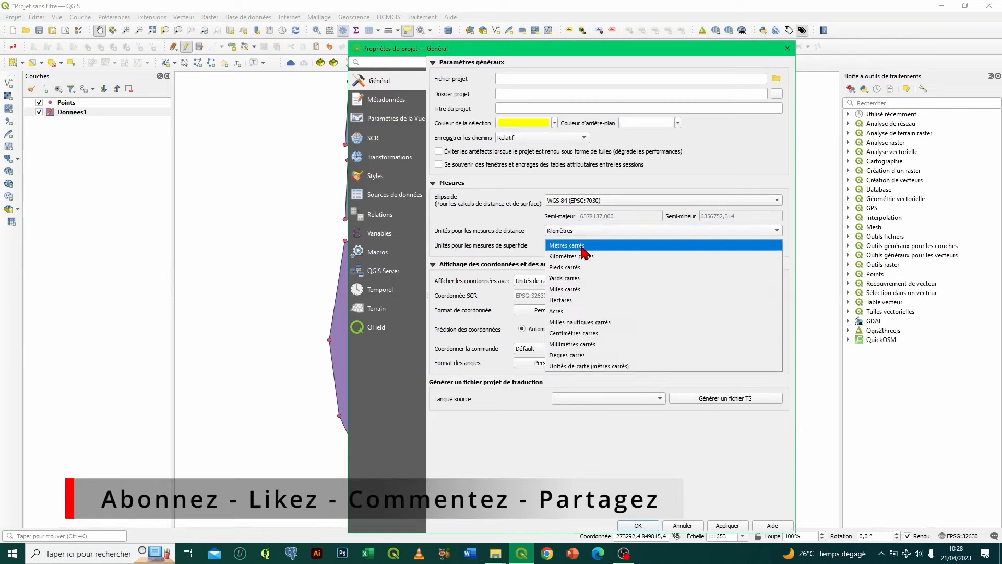
{"action": "left_click", "coordinate": [578, 257]}
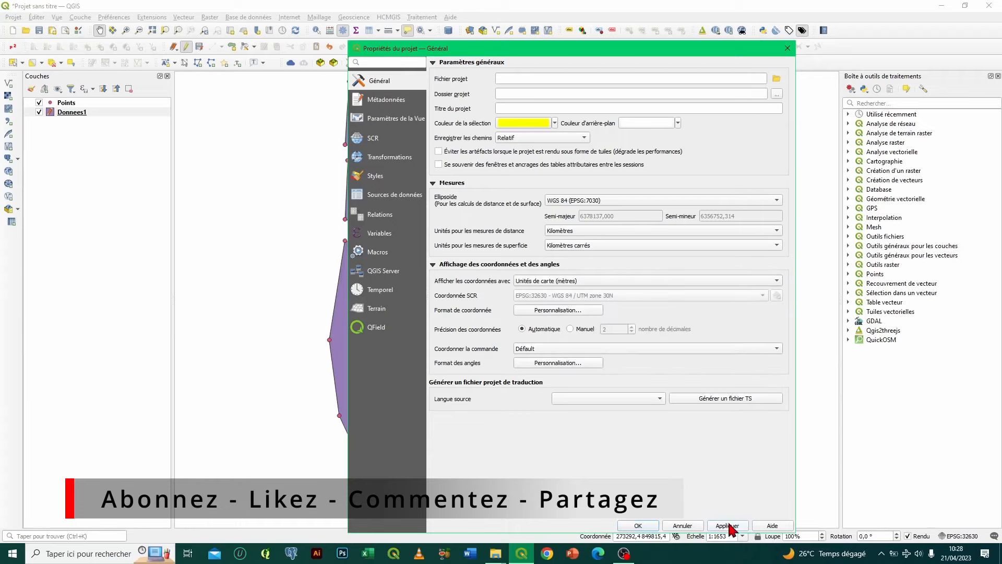
{"action": "left_click", "coordinate": [636, 525]}
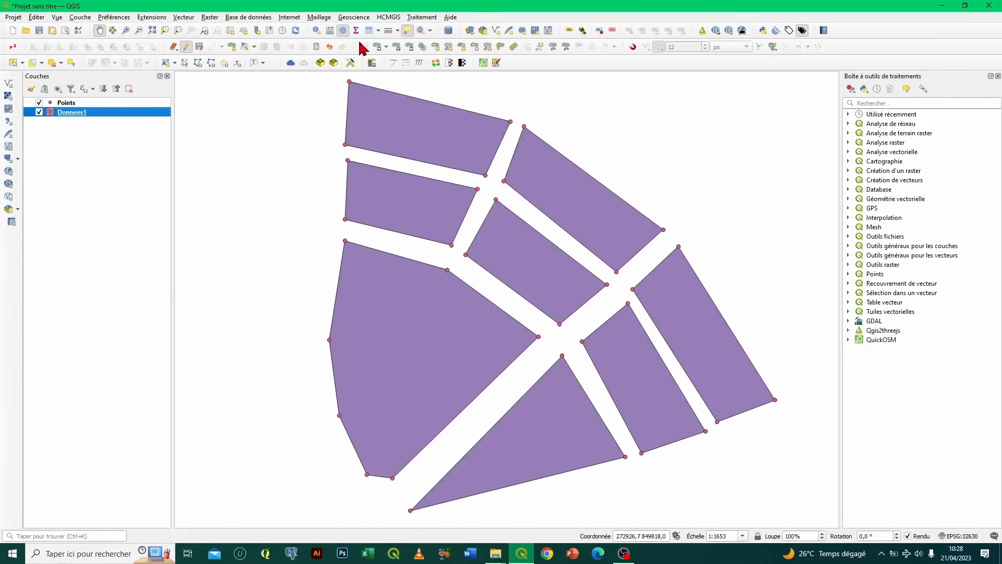
Step: Recalculate the existing Superfiici field of Donnees1 with the $area expression, using the project's square-kilometre unit
{"action": "left_click", "coordinate": [369, 31]}
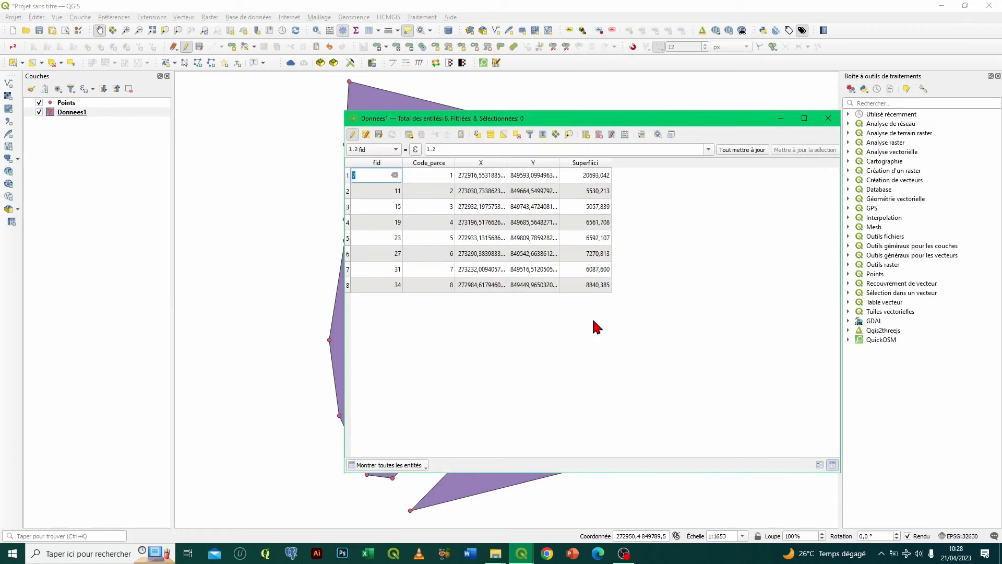
{"action": "left_click", "coordinate": [625, 135]}
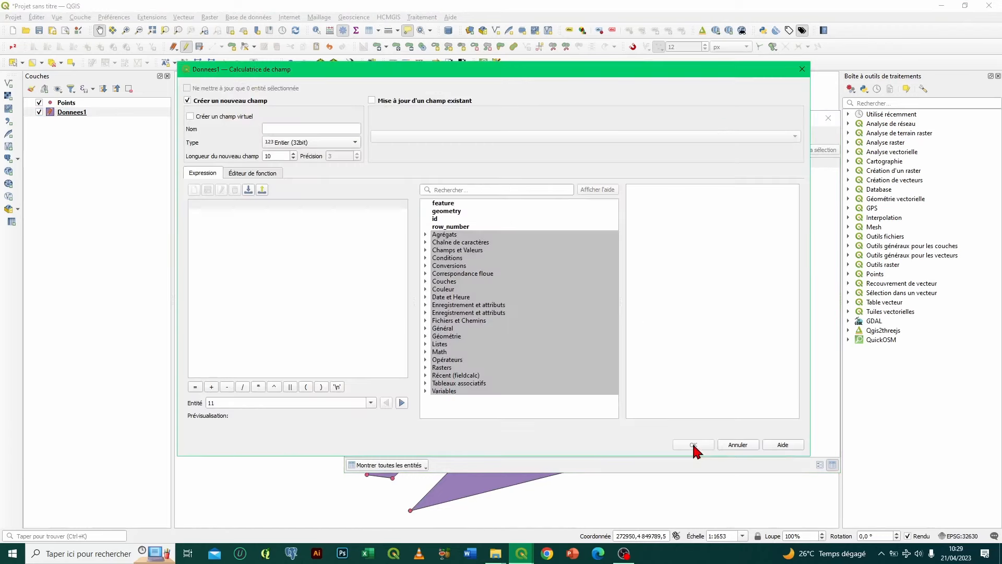
{"action": "left_click", "coordinate": [372, 100]}
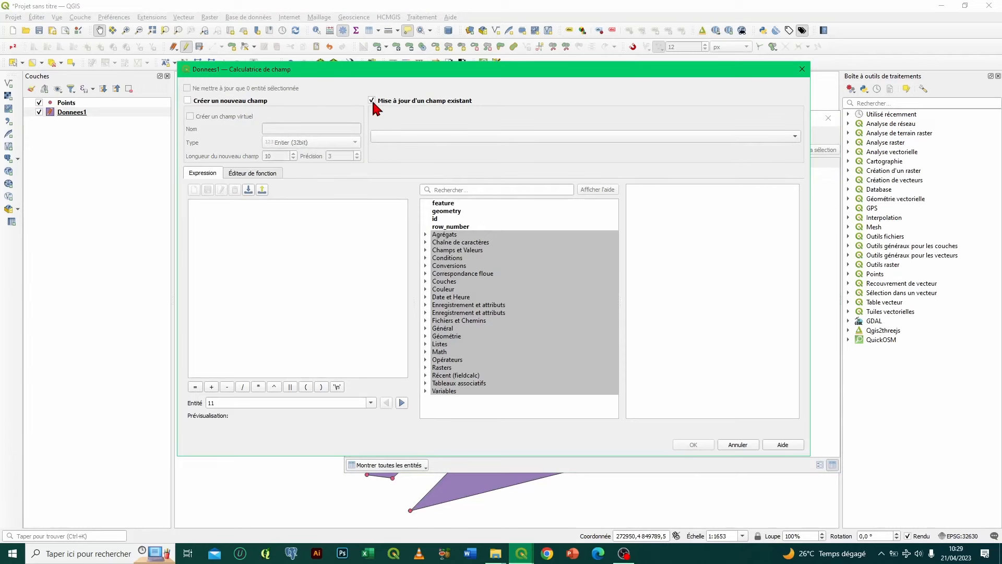
{"action": "left_click", "coordinate": [401, 136]}
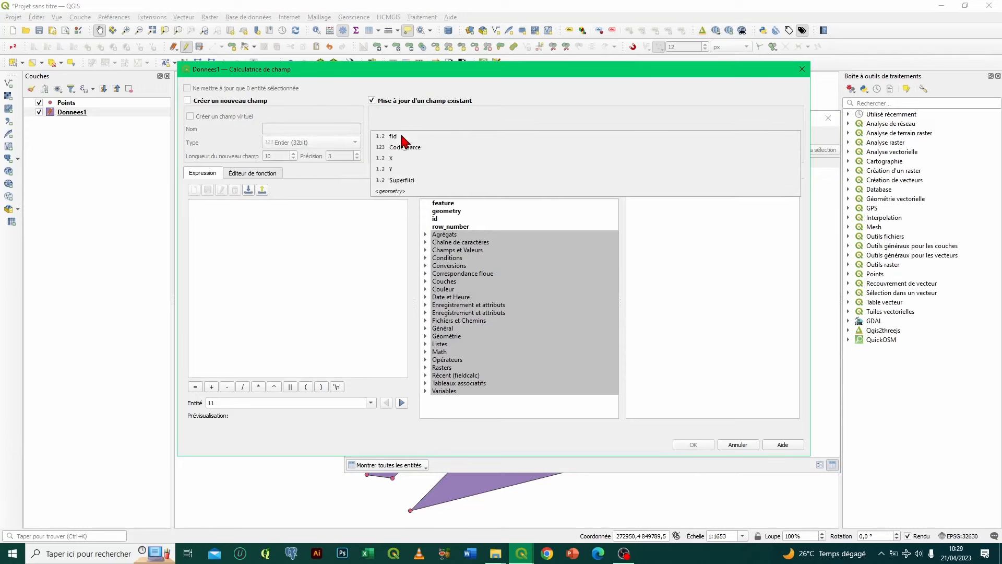
{"action": "left_click", "coordinate": [415, 181]}
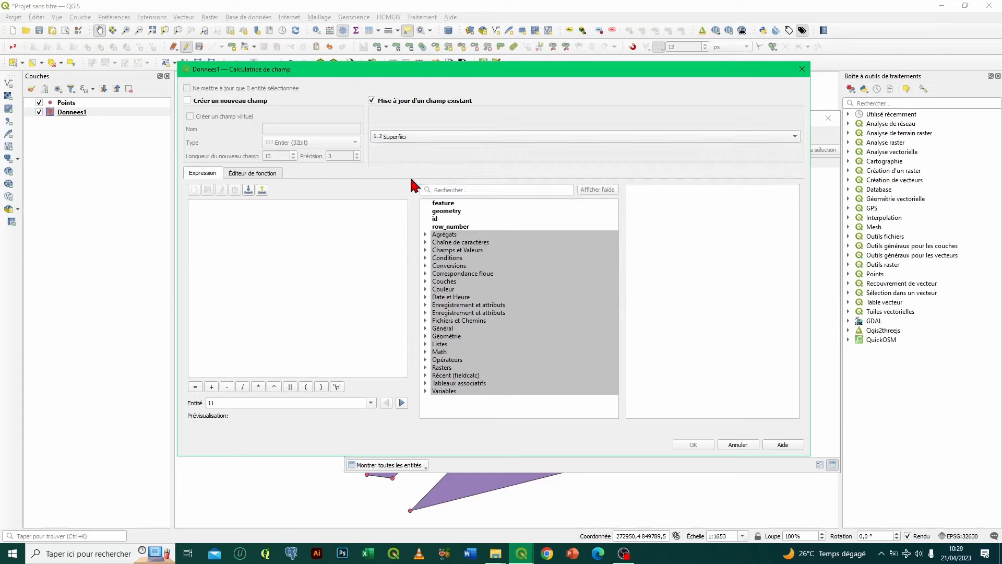
{"action": "left_click", "coordinate": [426, 336]}
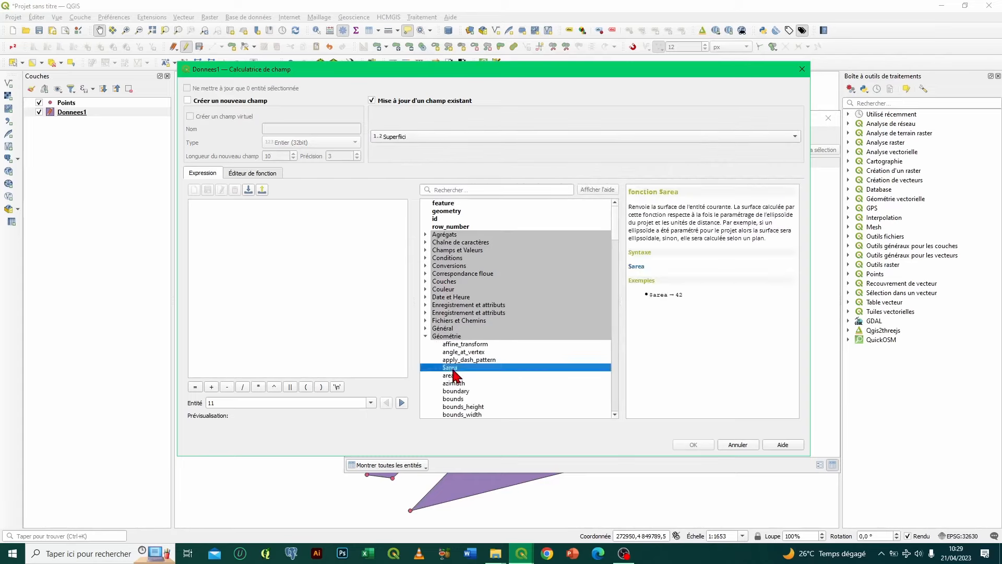
{"action": "double_click", "coordinate": [451, 368]}
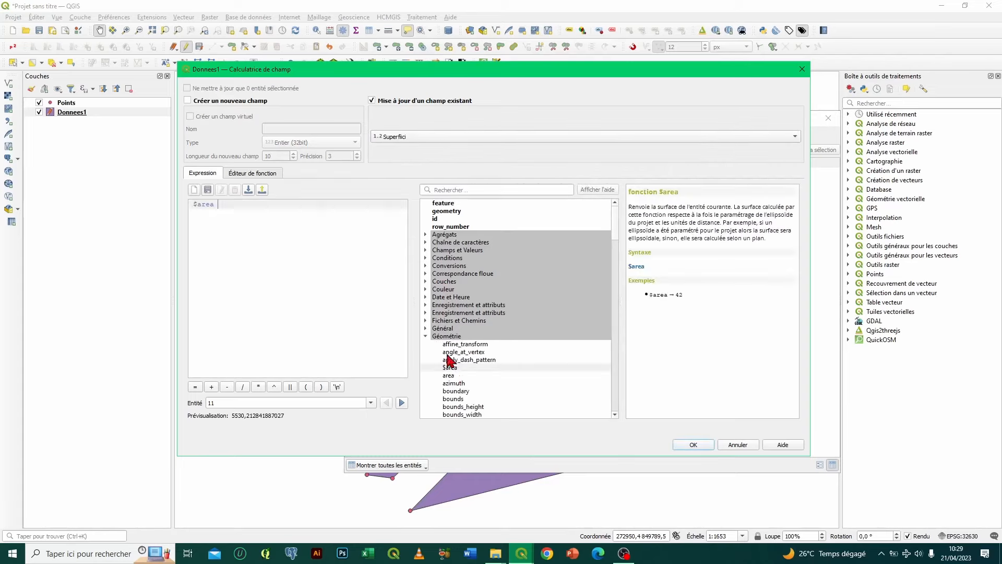
{"action": "left_click", "coordinate": [690, 445]}
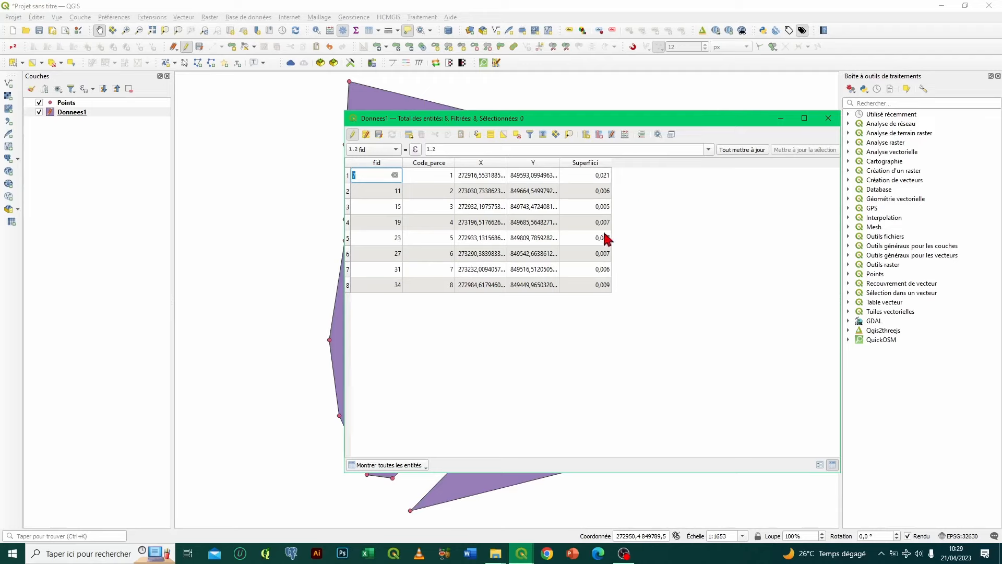
Step: Save the Donnees1 edits, end the editing session and close the attribute table
{"action": "key", "text": "Return"}
{"action": "left_click", "coordinate": [379, 135]}
{"action": "left_click", "coordinate": [352, 134]}
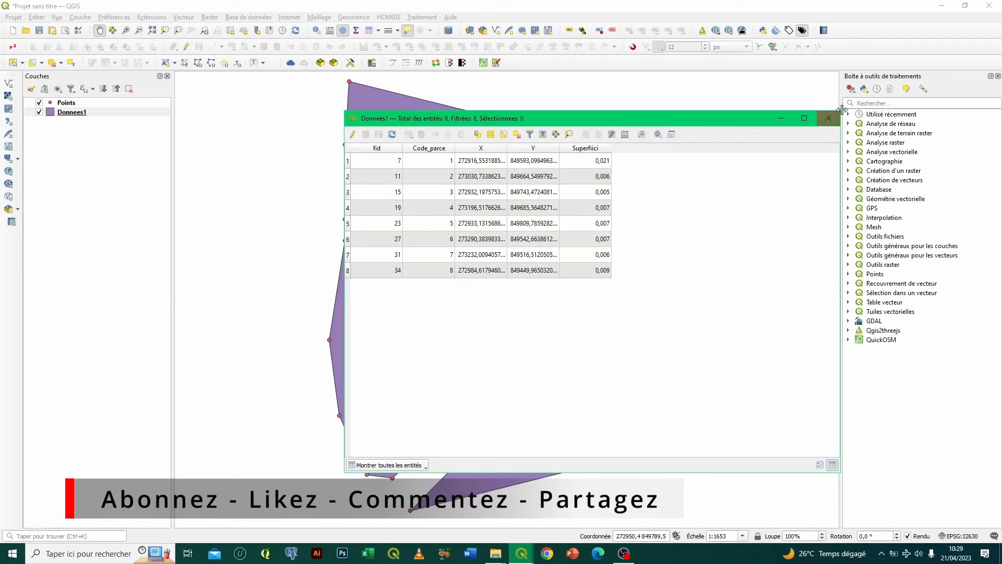
{"action": "left_click", "coordinate": [828, 118]}
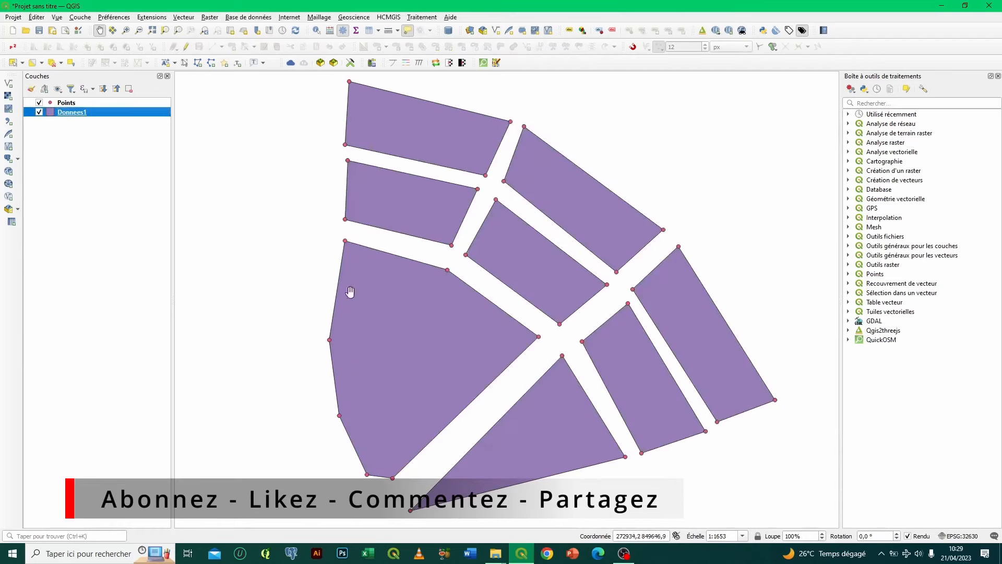